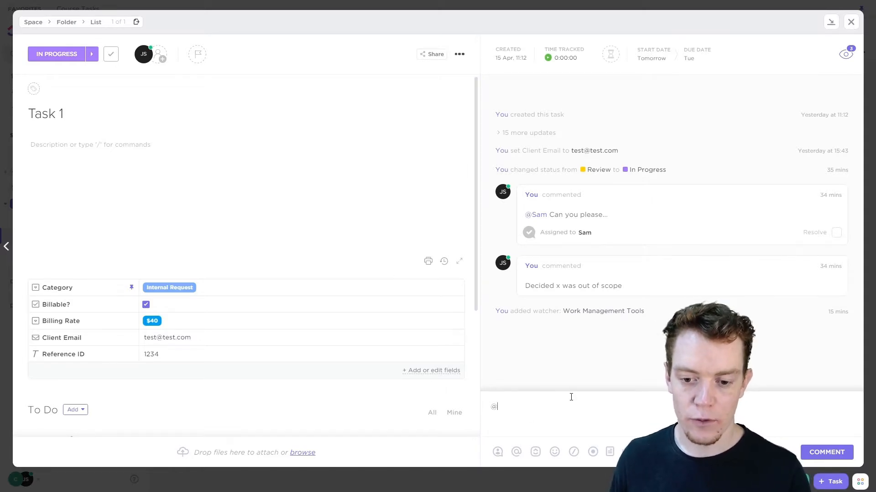
# Browse the slash commands available in Task 1's comment box, leaving the comment empty
pyautogui.press('BackSpace')
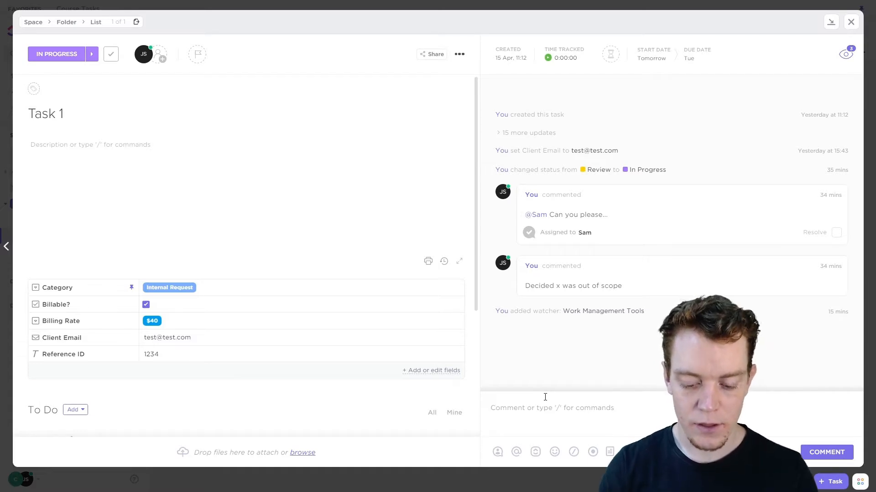
pyautogui.write('/')
pyautogui.press('BackSpace')
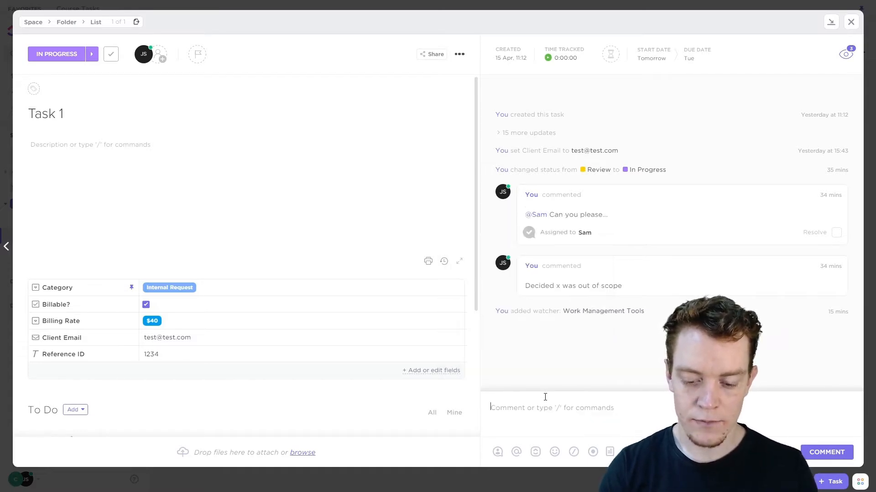
pyautogui.write('/')
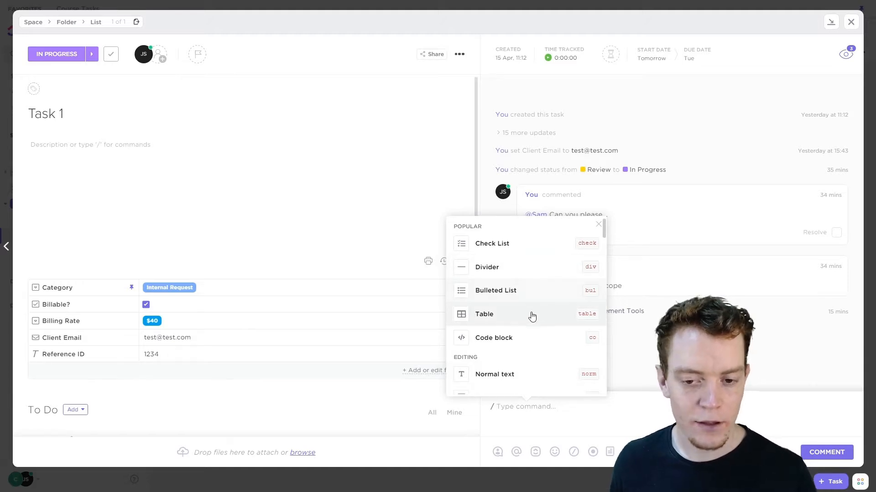
pyautogui.scroll(-1, 522, 321)
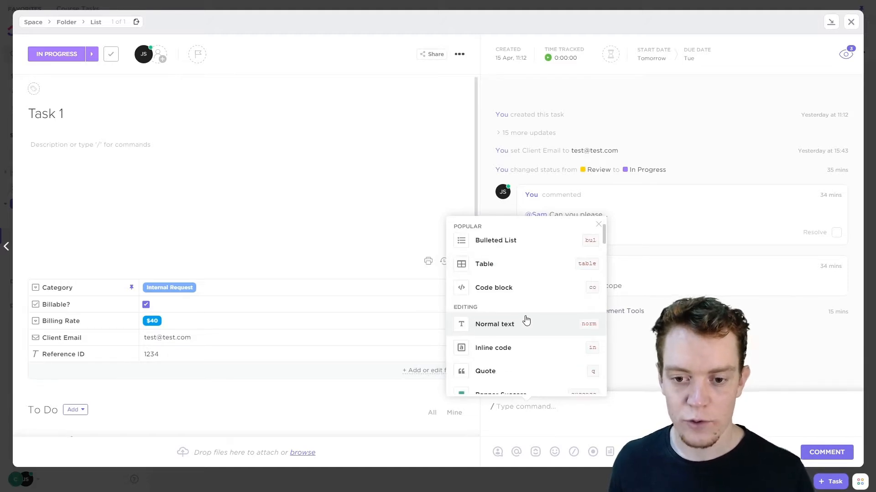
pyautogui.scroll(1, 526, 317)
pyautogui.scroll(-4, 527, 319)
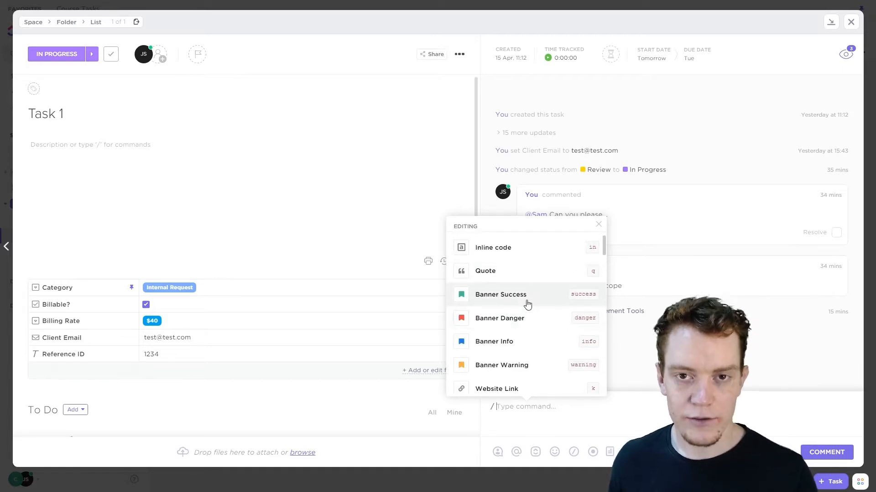
pyautogui.scroll(-1, 529, 315)
pyautogui.click(537, 410)
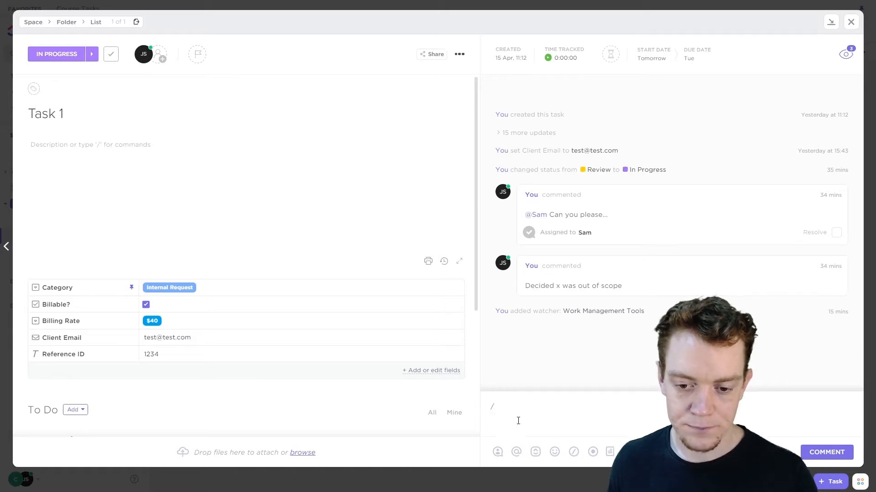
pyautogui.press('BackSpace')
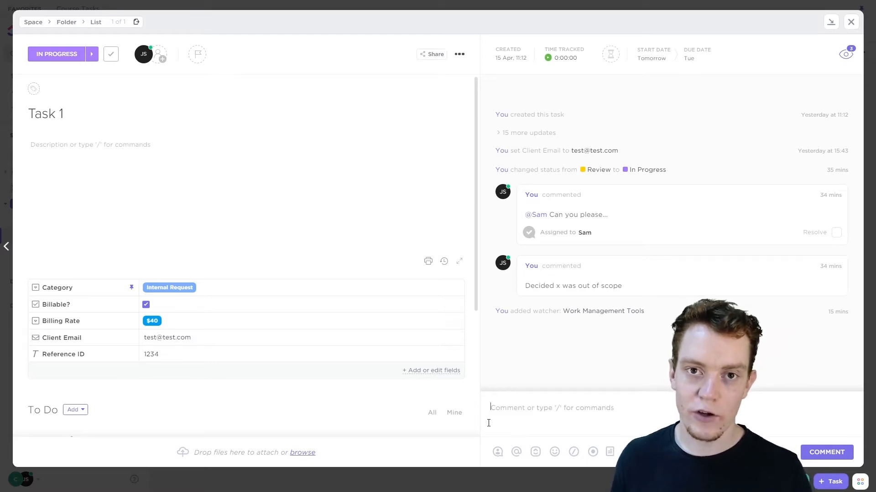
# Assign the draft comment to a teammate and open the list of people who can be mentioned
pyautogui.click(497, 452)
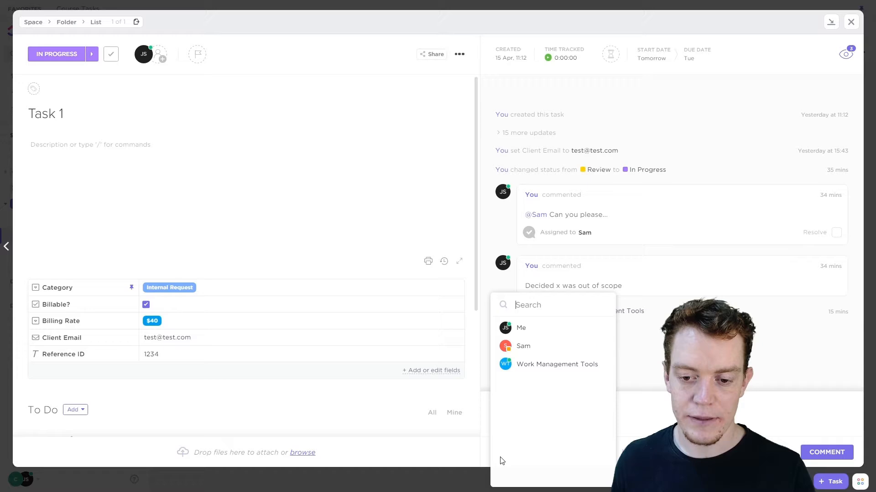
pyautogui.click(539, 350)
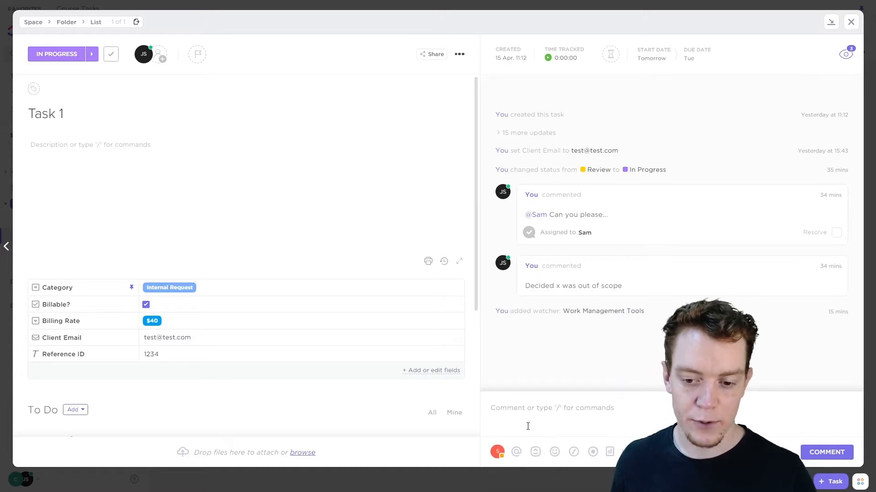
pyautogui.click(516, 451)
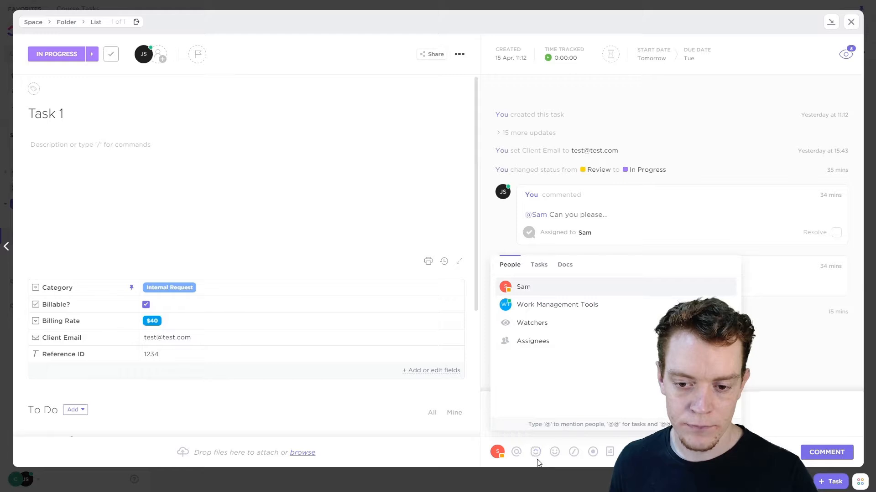
pyautogui.click(571, 306)
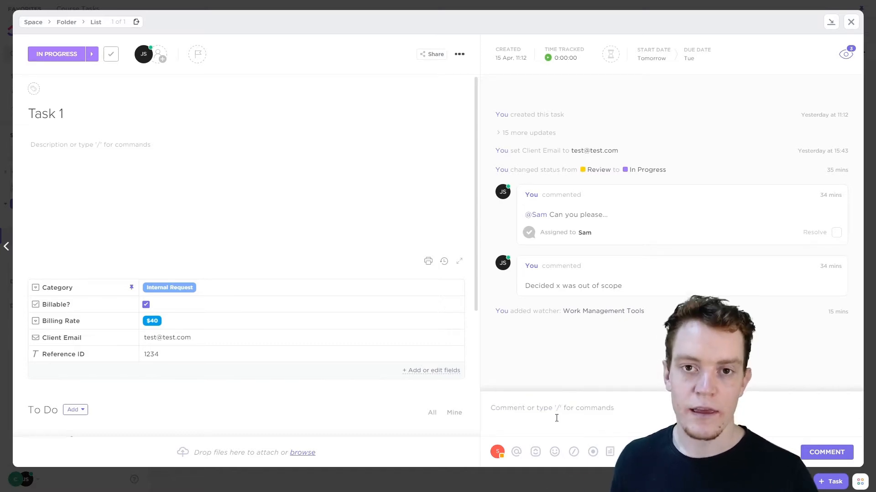
# Reference Task 2 and the ClickUp Course doc in the draft comment using @@ and @@@ mentions
pyautogui.write('@@')
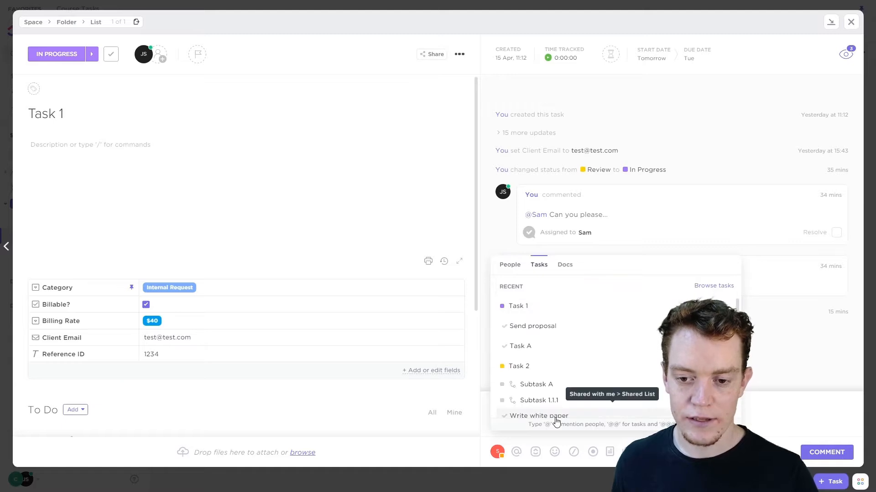
pyautogui.click(545, 369)
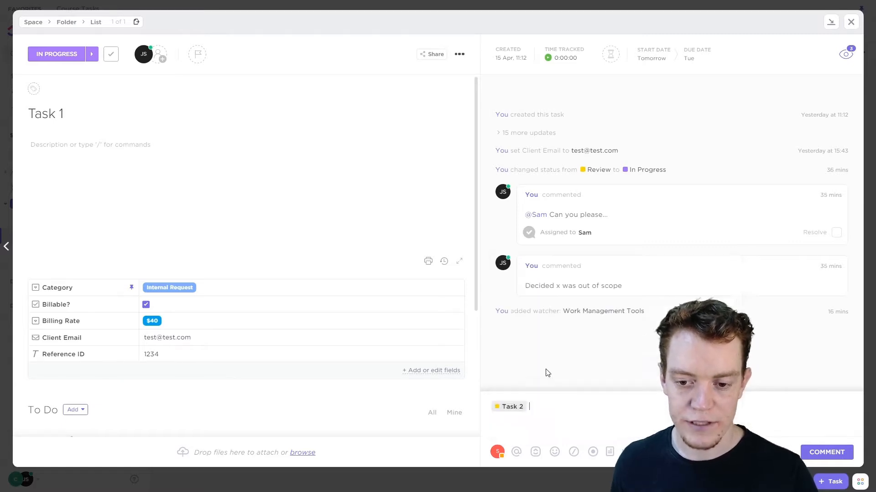
pyautogui.write('@@@')
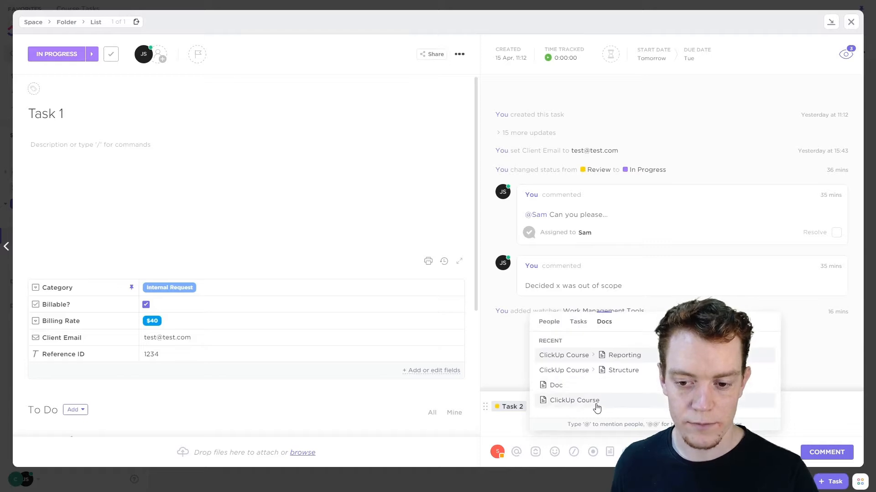
pyautogui.click(599, 403)
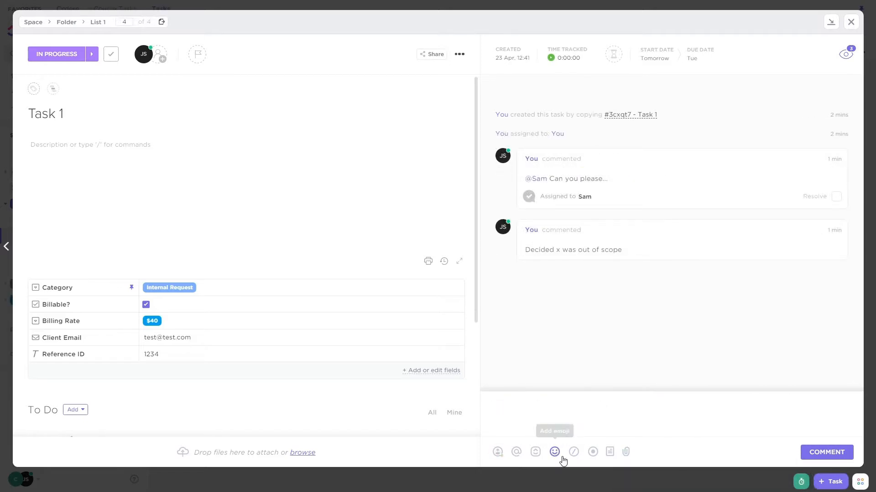
# Examine the comment box's emoji, slash command, new document and attachment options
pyautogui.click(561, 456)
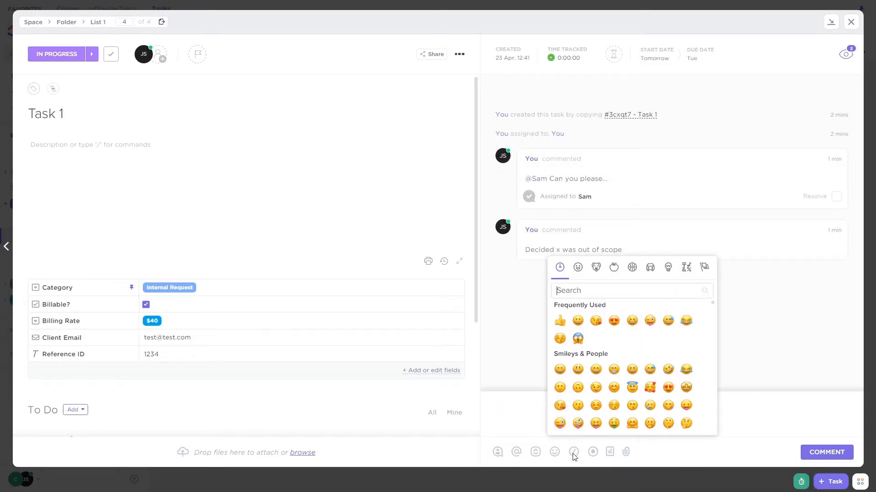
pyautogui.click(575, 457)
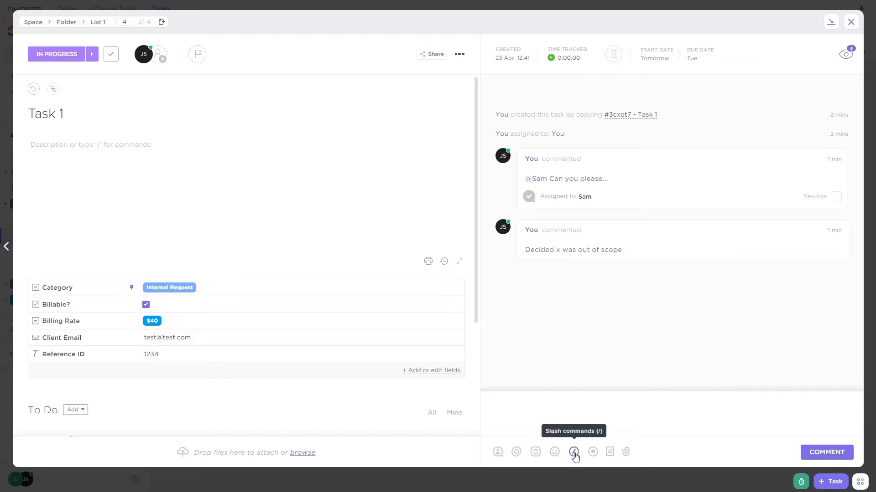
pyautogui.click(609, 453)
pyautogui.click(626, 452)
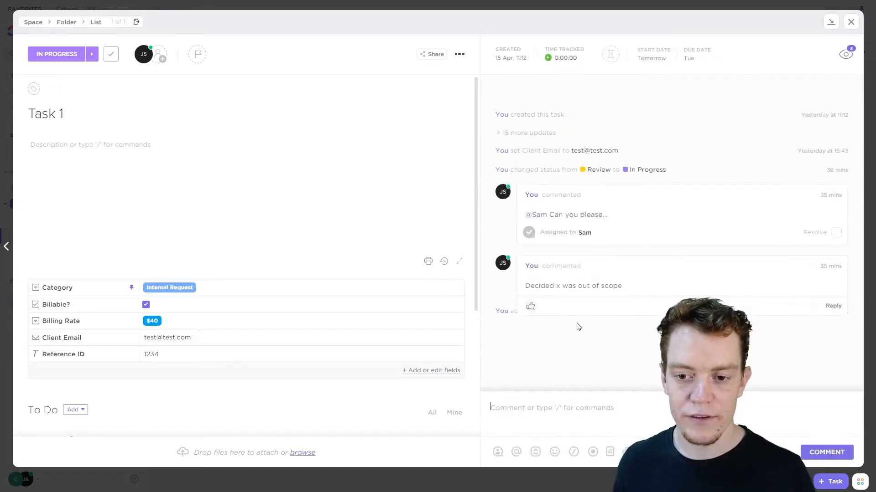
# Look at the assigned comment under To Do and the assignee choices for the "Decided x was out of scope" comment
pyautogui.scroll(-4, 276, 338)
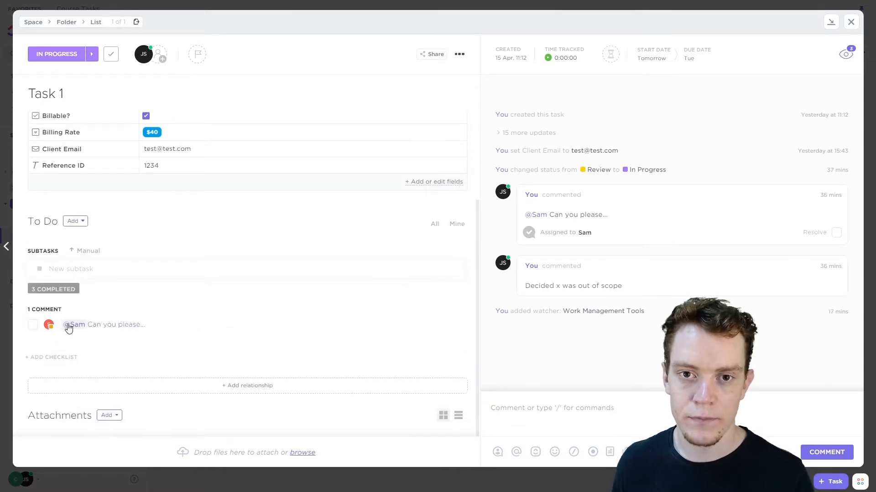
pyautogui.moveTo(588, 287)
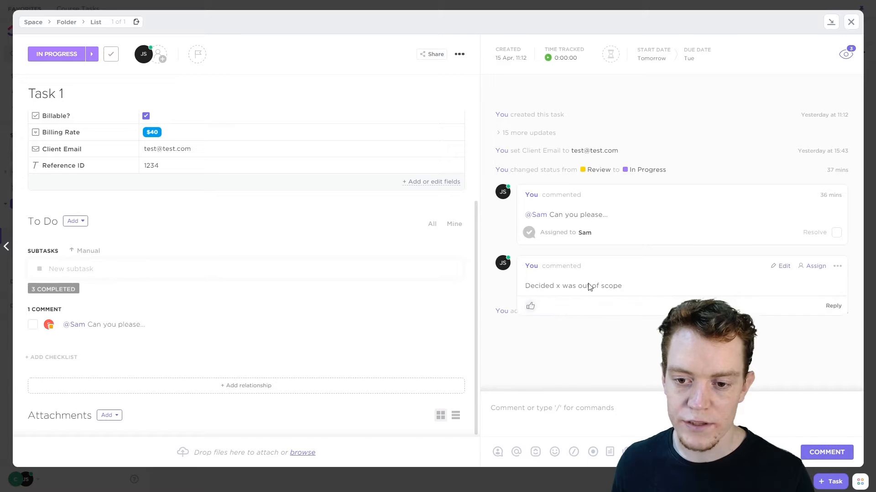
pyautogui.click(812, 266)
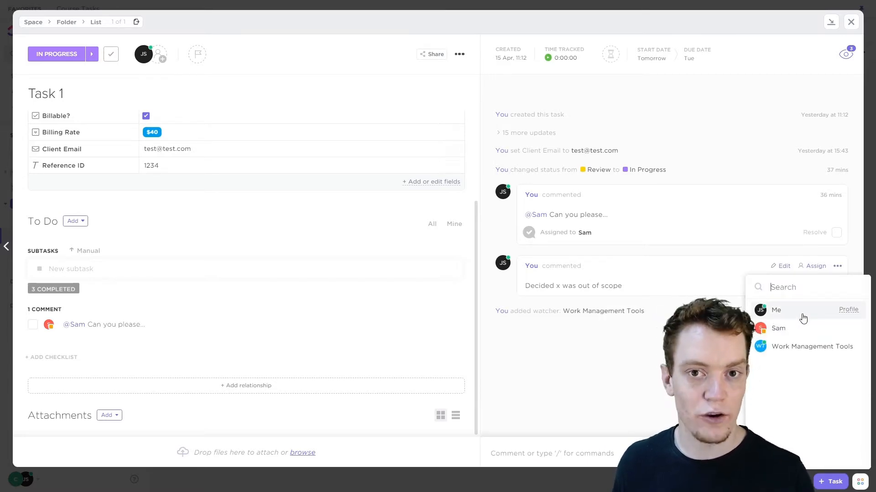
pyautogui.click(638, 349)
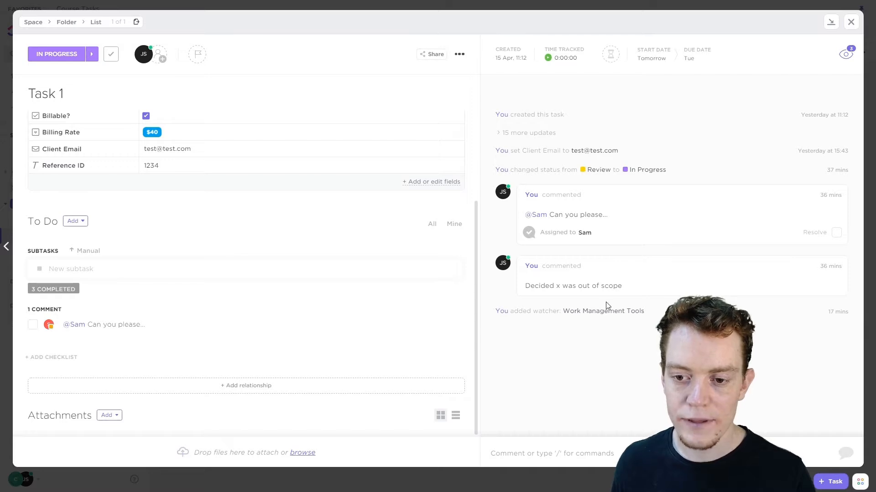
# Post the threaded reply "Reply" under the comment "Decided x was out of scope"
pyautogui.moveTo(618, 296)
pyautogui.moveTo(683, 279)
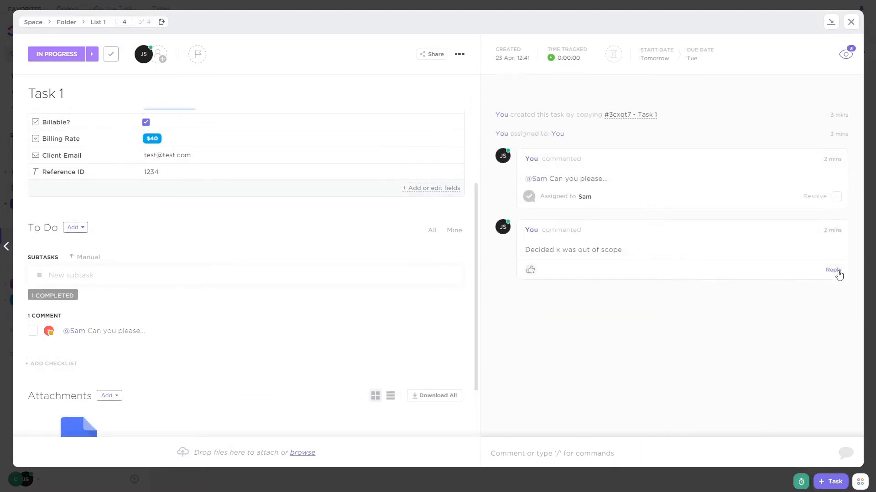
pyautogui.click(833, 270)
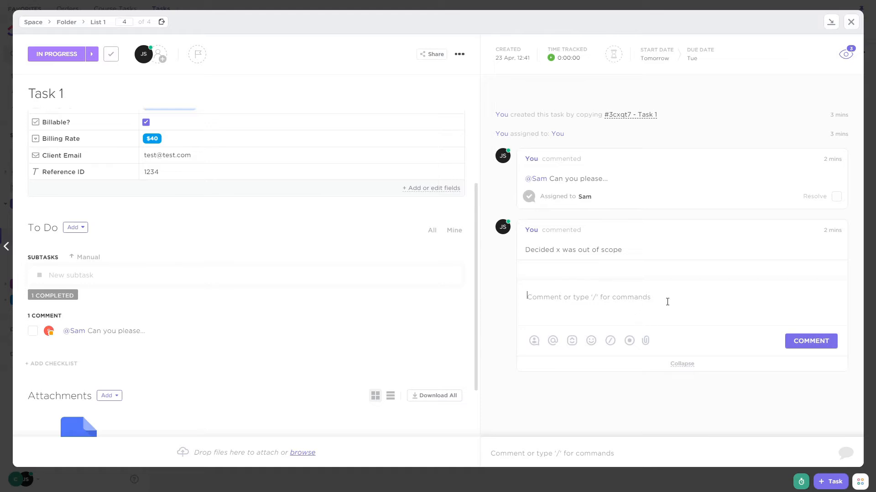
pyautogui.write('Reply')
pyautogui.press('Return')
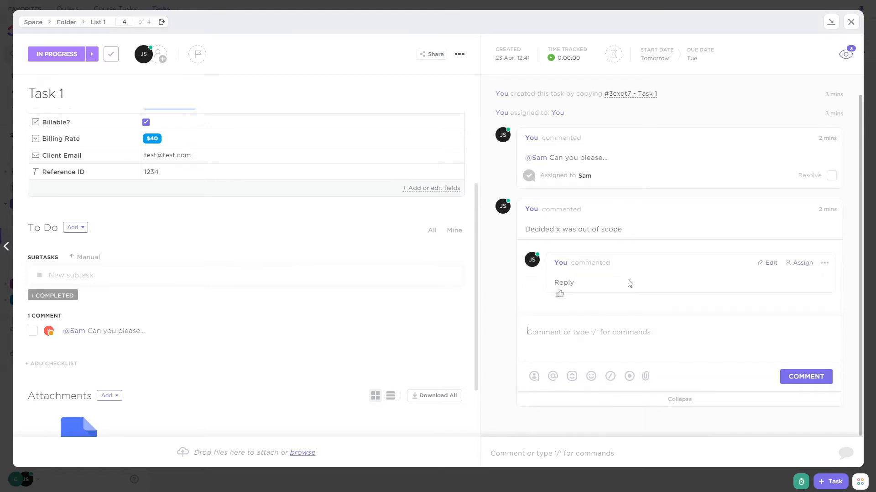
pyautogui.click(542, 202)
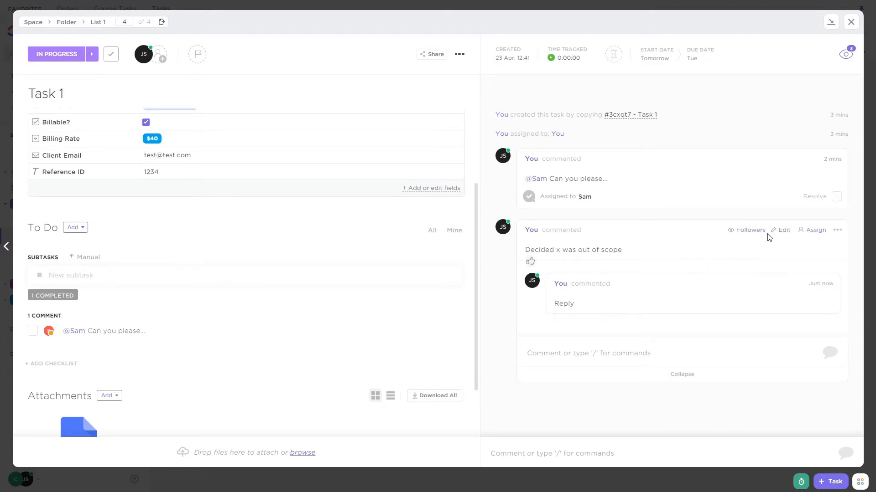
# View the followers of the "Decided x was out of scope" comment and of the assigned "Can you please..." comment
pyautogui.click(757, 233)
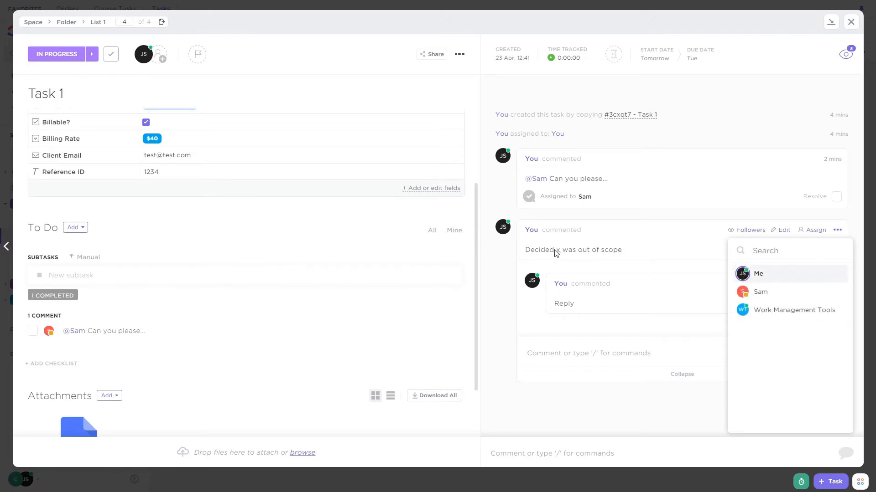
pyautogui.click(525, 253)
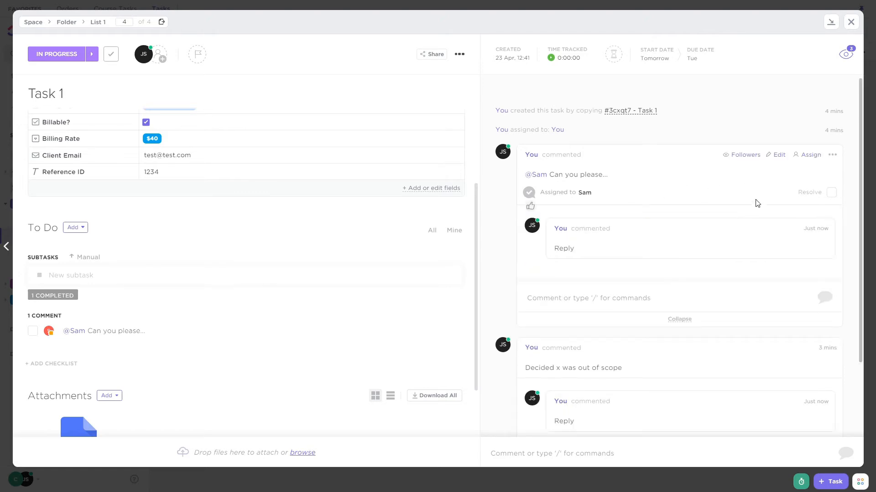
pyautogui.click(743, 155)
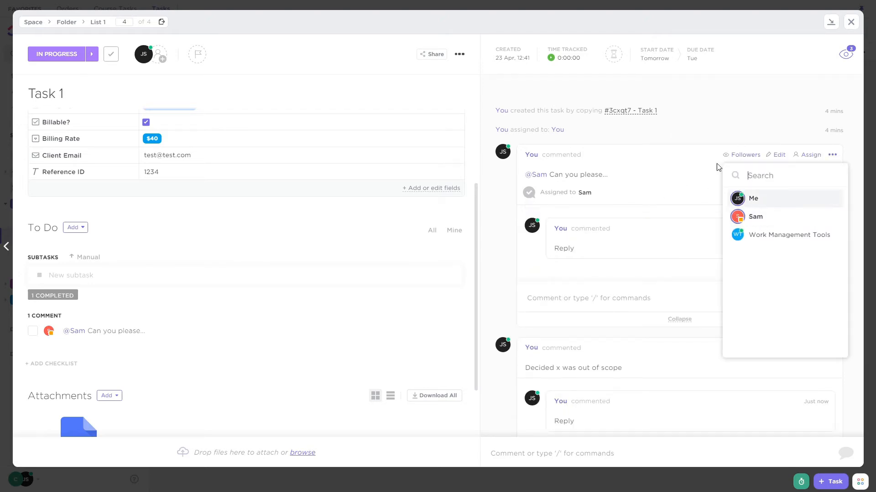
pyautogui.click(749, 155)
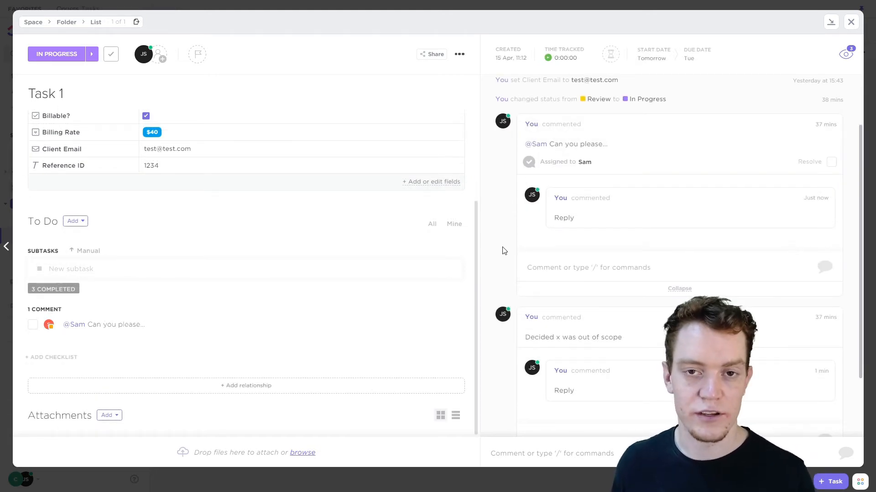
# Post the new top-level comment "Update:" on Task 1
pyautogui.scroll(-2, 526, 229)
pyautogui.scroll(1, 577, 298)
pyautogui.scroll(-1, 583, 300)
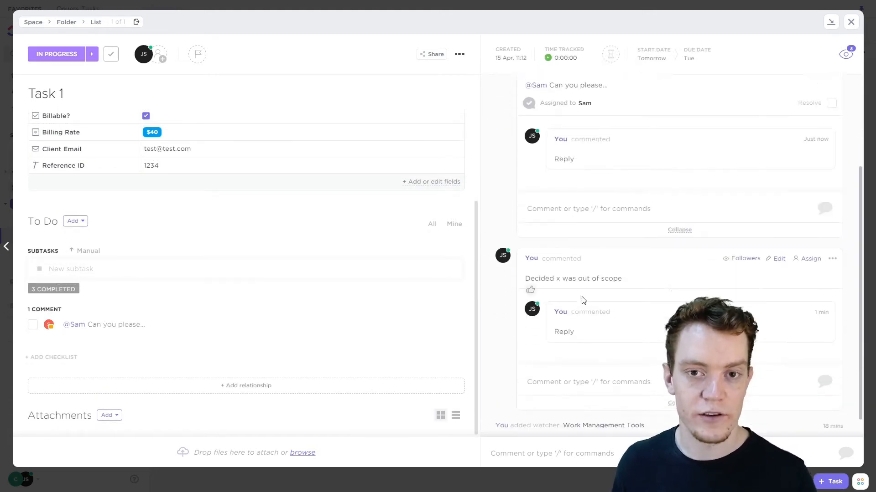
pyautogui.click(530, 452)
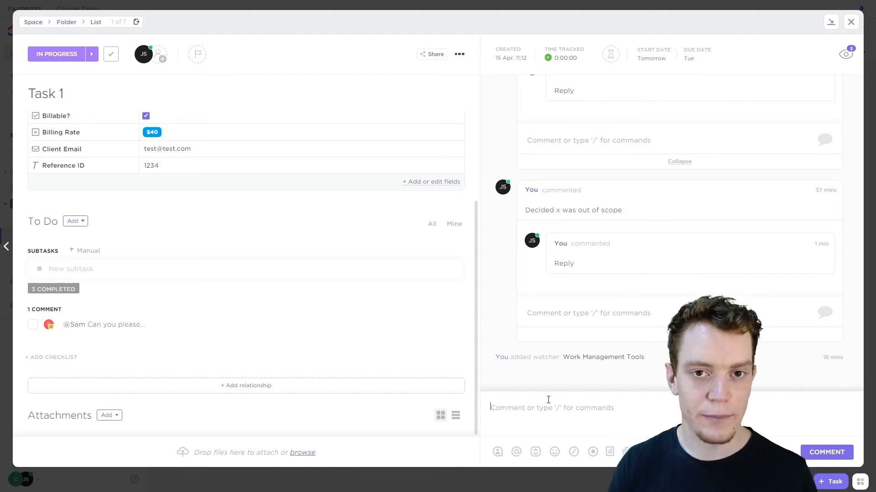
pyautogui.write('Update:')
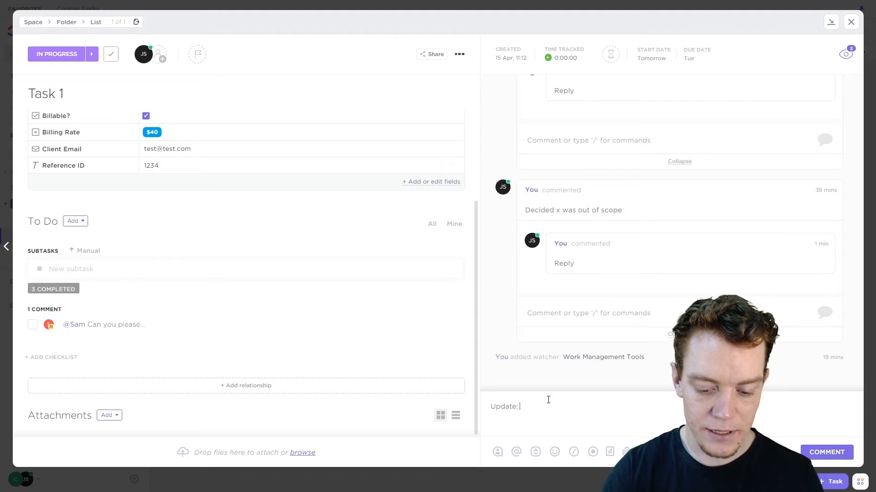
pyautogui.press('Return')
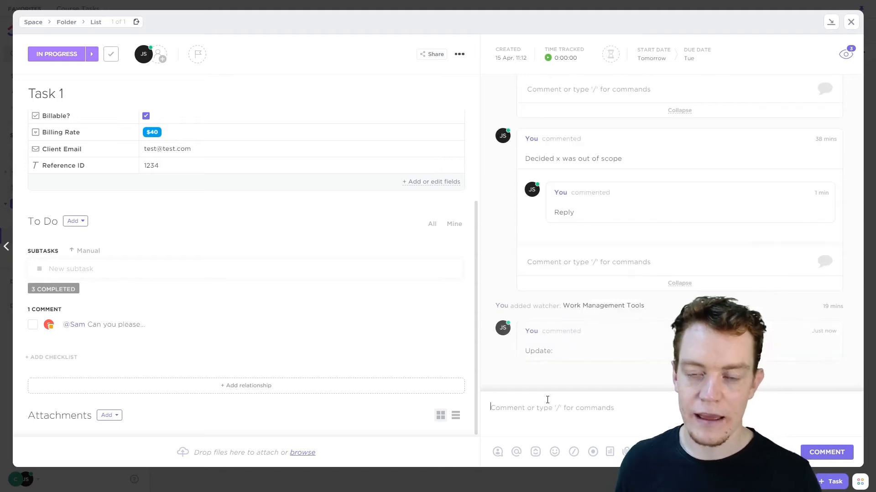
pyautogui.scroll(5, 557, 343)
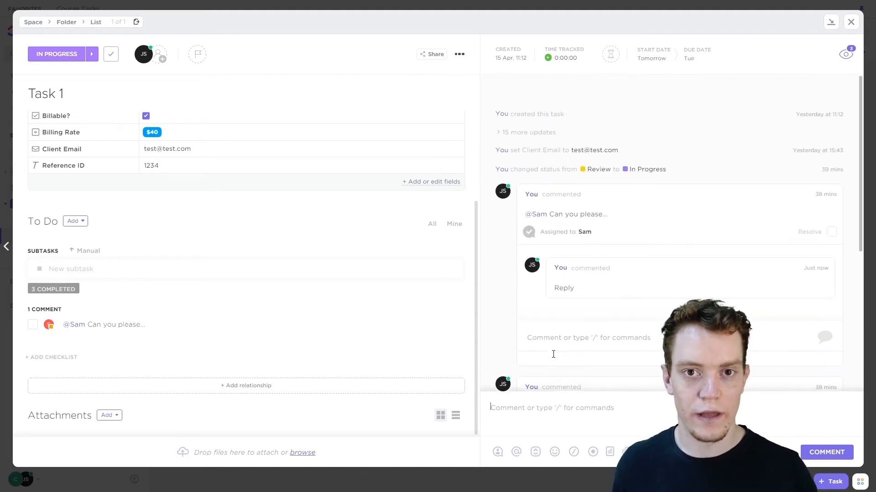
pyautogui.scroll(-5, 554, 359)
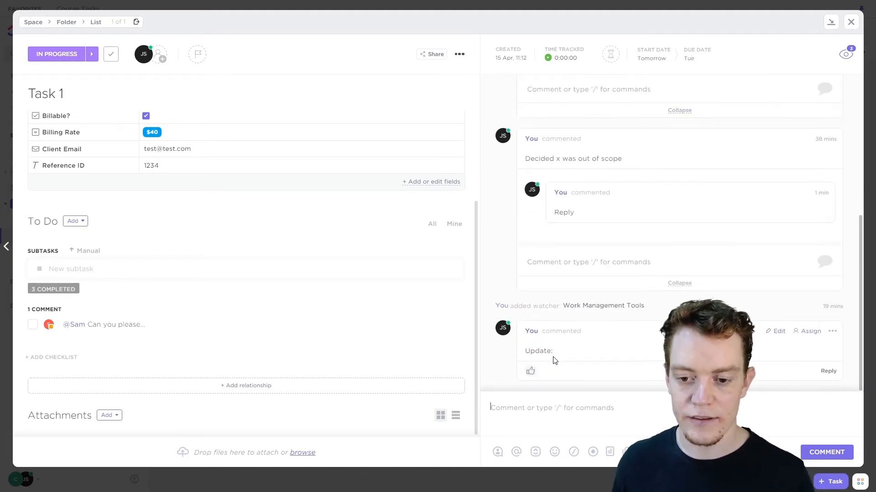
pyautogui.click(505, 384)
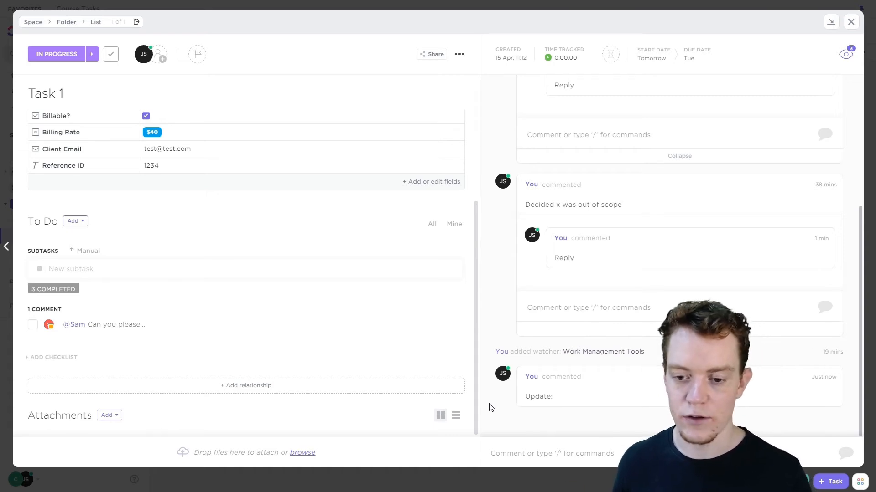
# Close Task 1 and open the Notifications page
pyautogui.scroll(2, 626, 290)
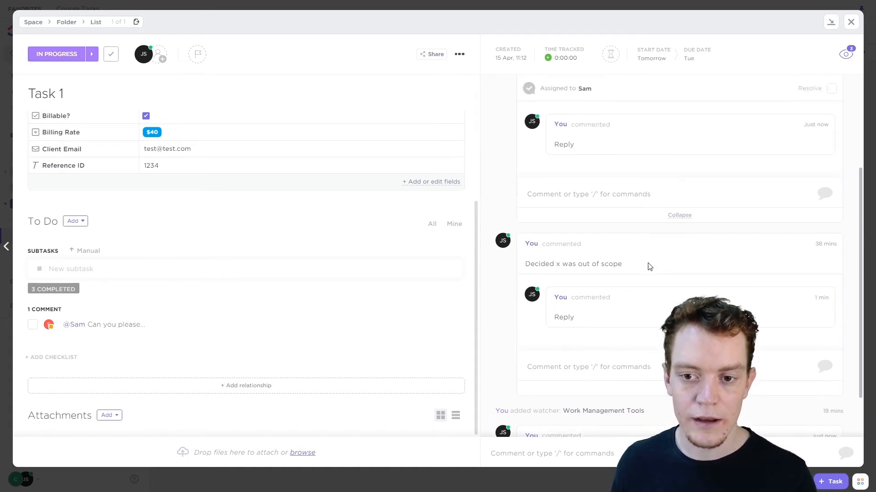
pyautogui.click(850, 22)
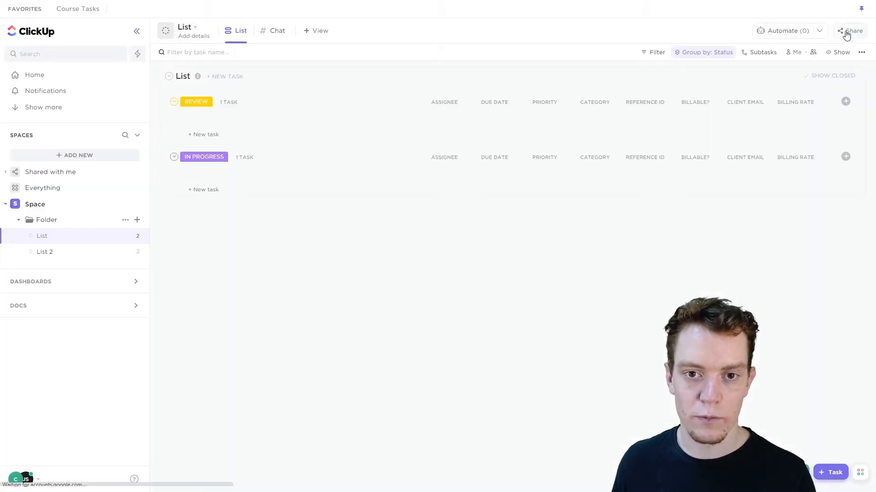
pyautogui.click(52, 90)
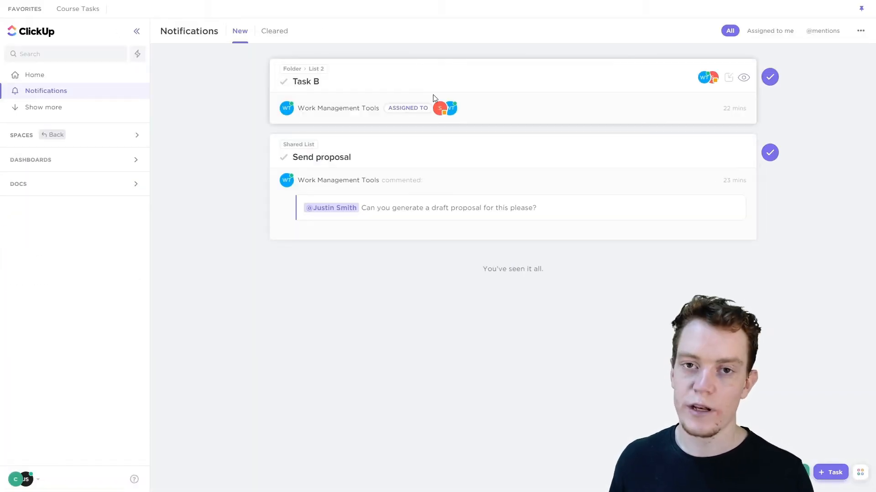